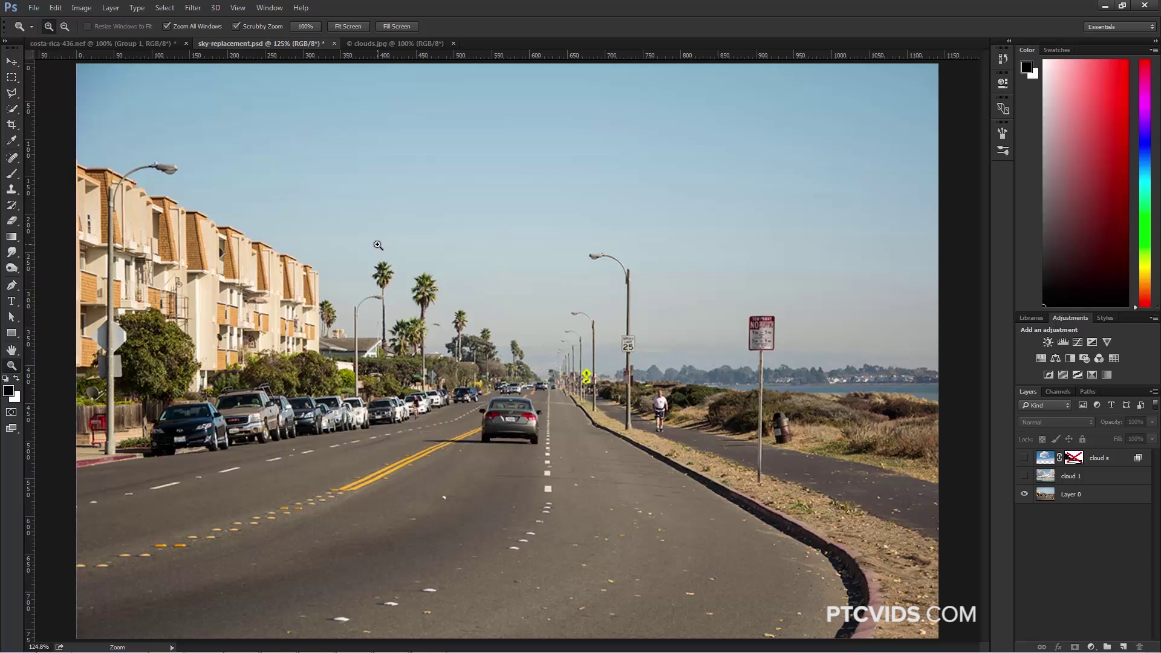
- Compare cloud s against the street photo, re-enable its layer mask, then hide cloud s
left_click(1023, 494)
left_click(1024, 458)
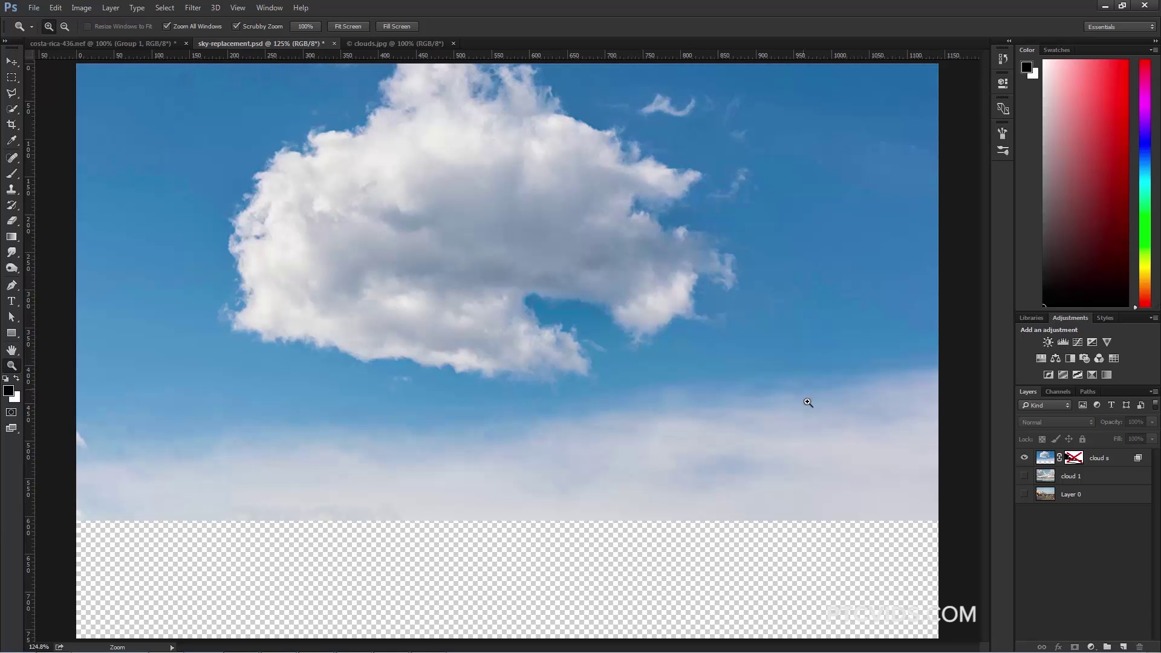
left_click(1024, 458)
left_click(1024, 494)
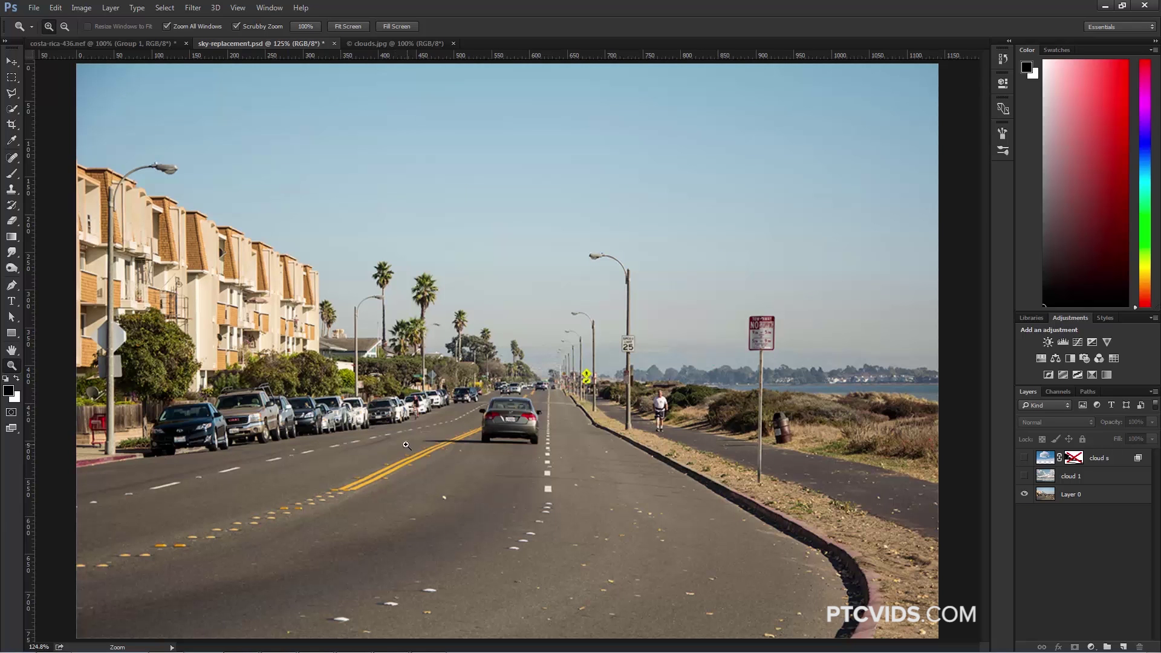
left_click(1024, 458)
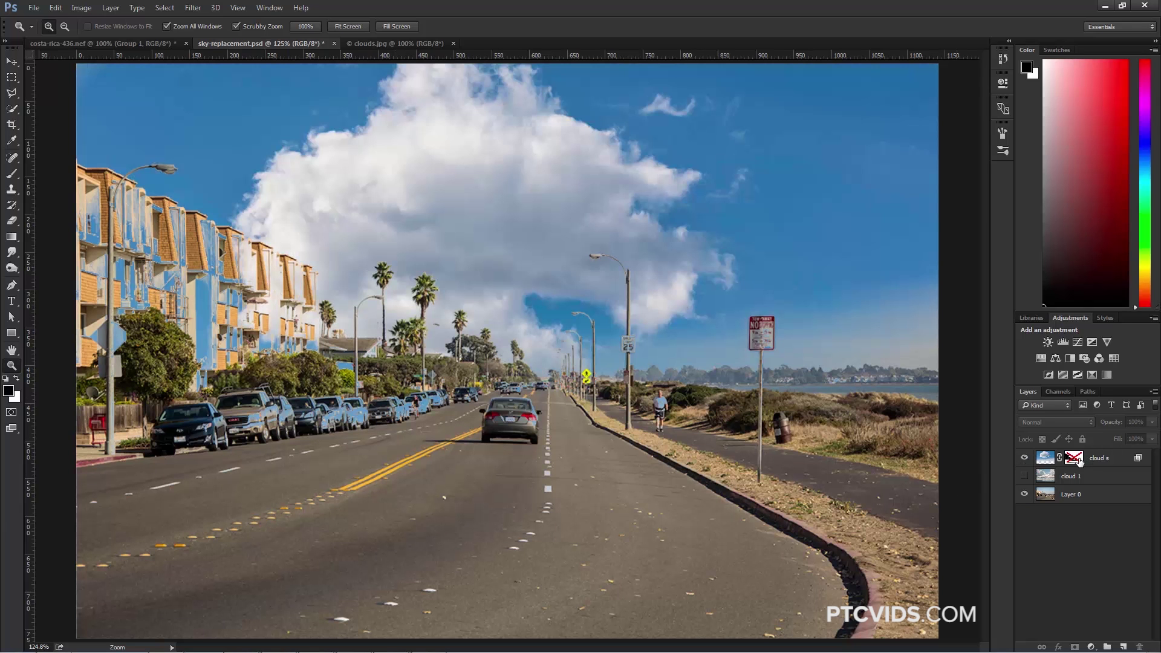
left_click(1075, 460, "shift")
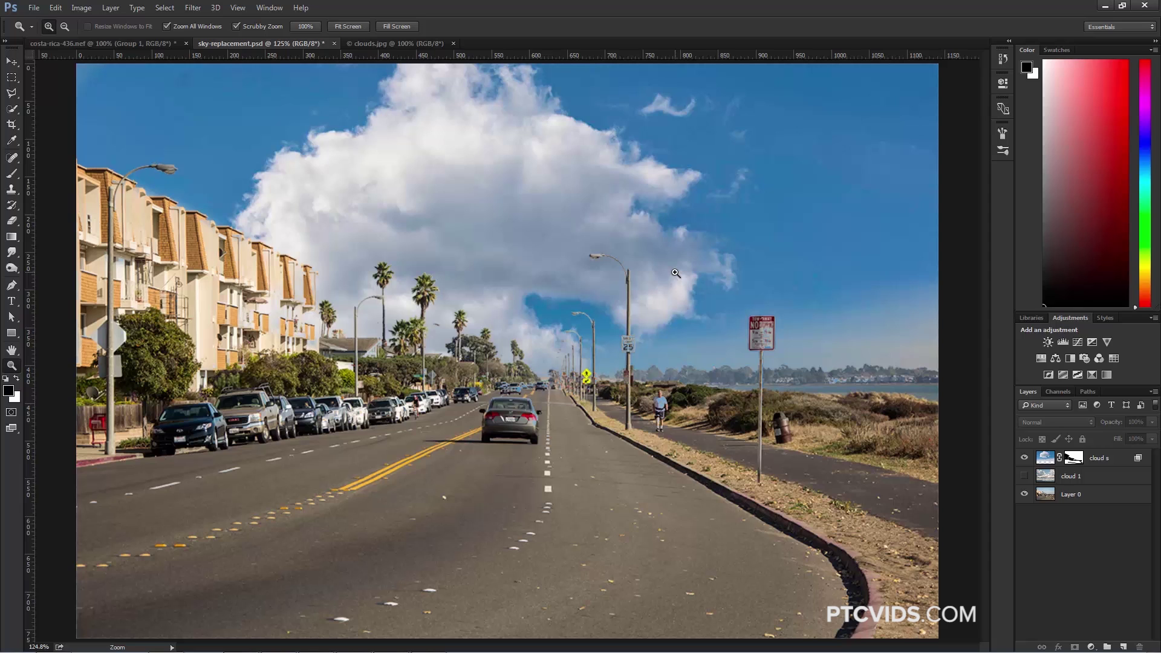
left_click(1025, 459)
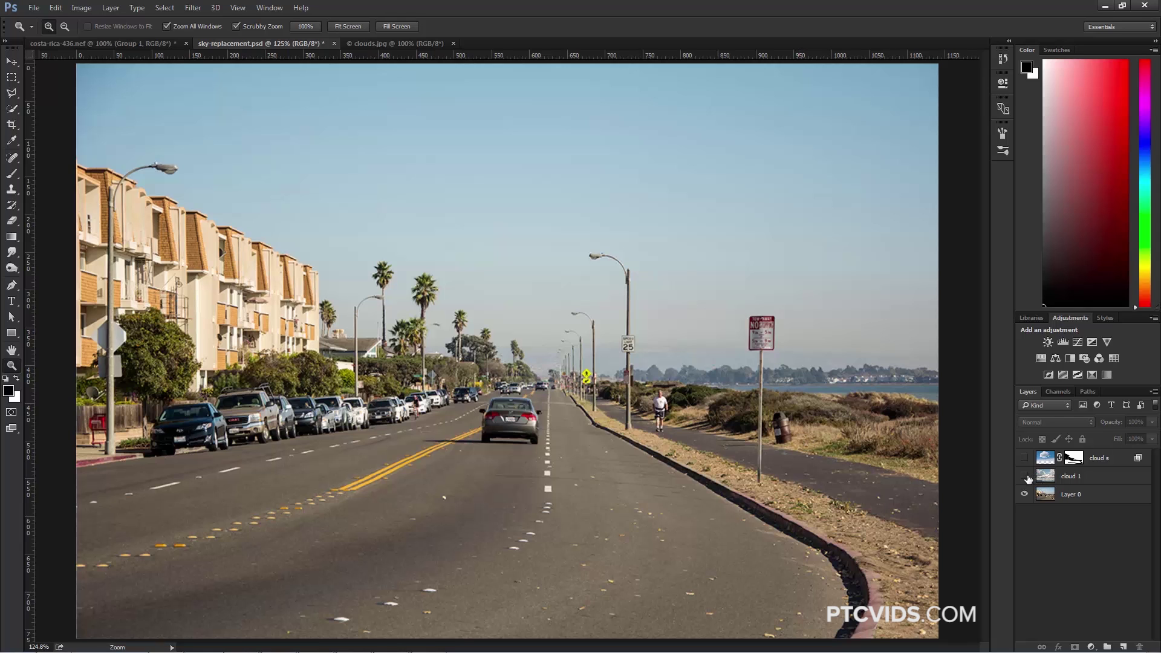
- Toggle cloud 1's visibility to compare it with the original street photo
left_click(1024, 476)
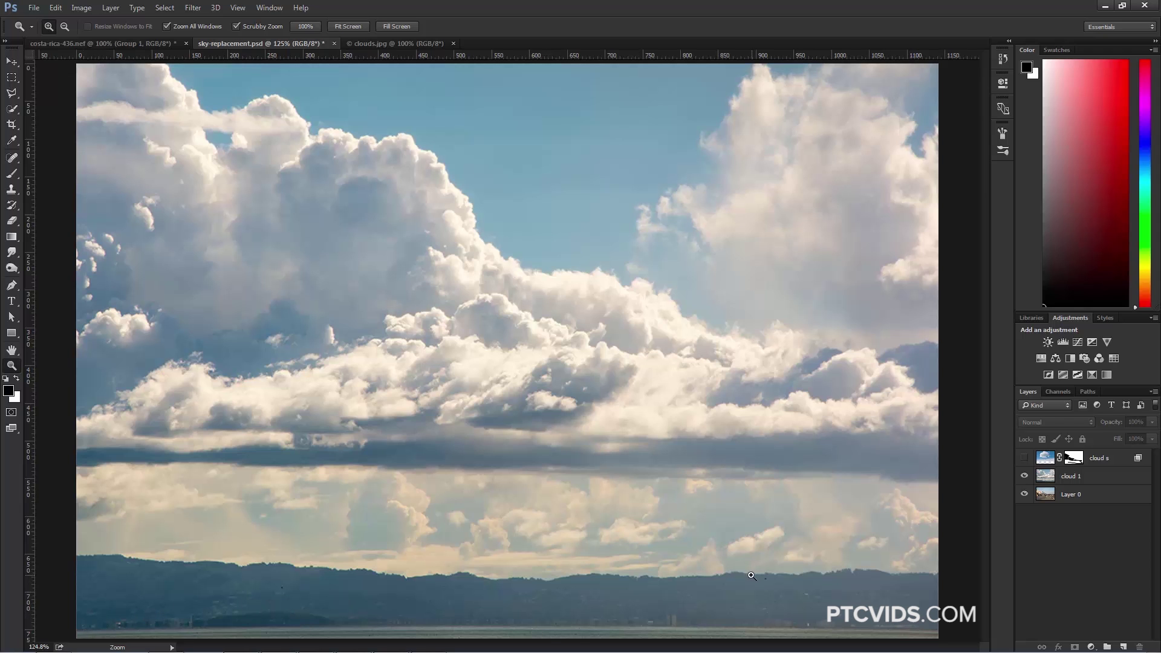
left_click(1024, 476)
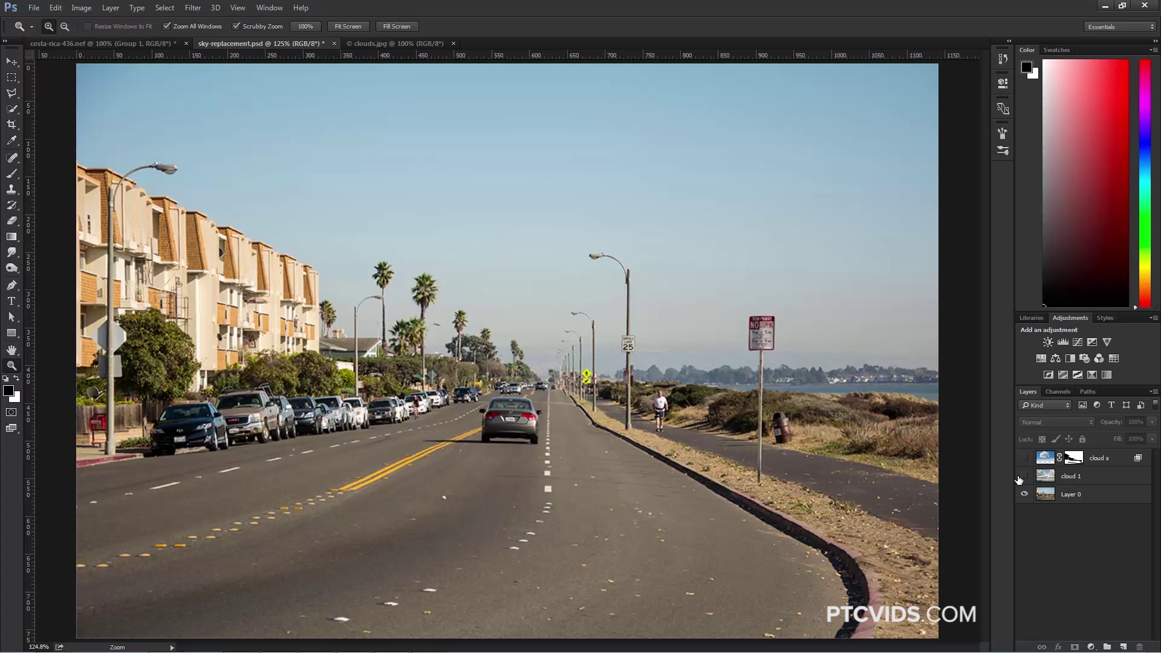
left_click(1023, 476)
- Move cloud 1 up and slightly right so its hills meet the road's horizon
left_click(1053, 479)
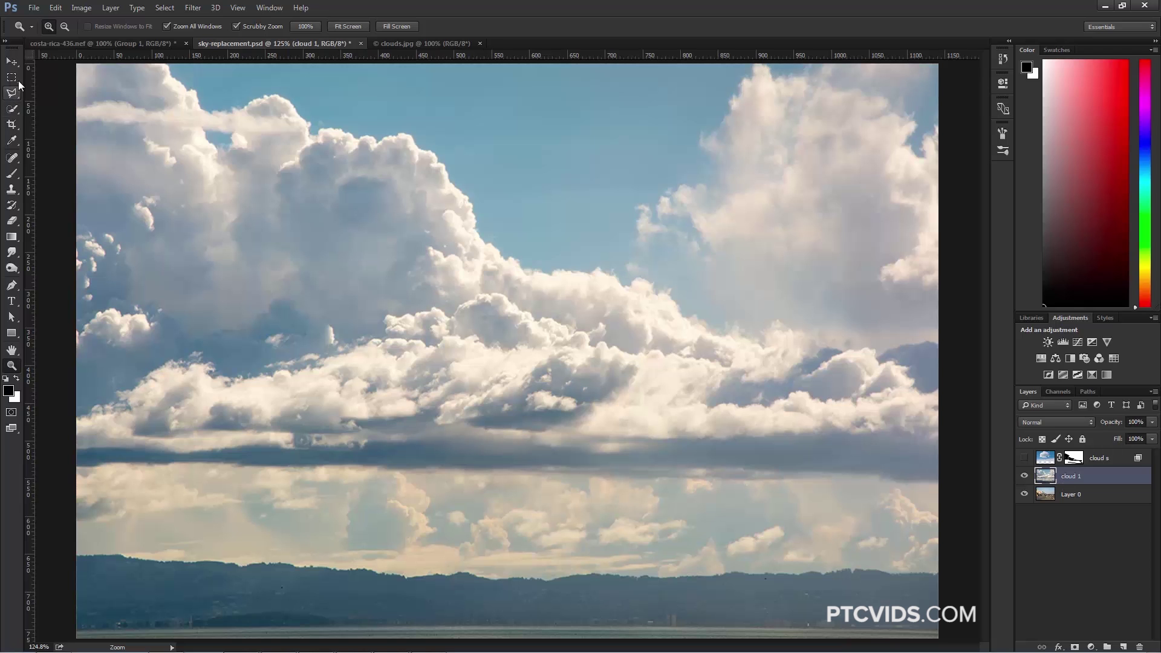
left_click(12, 61)
left_click_drag(578, 479, 650, 272)
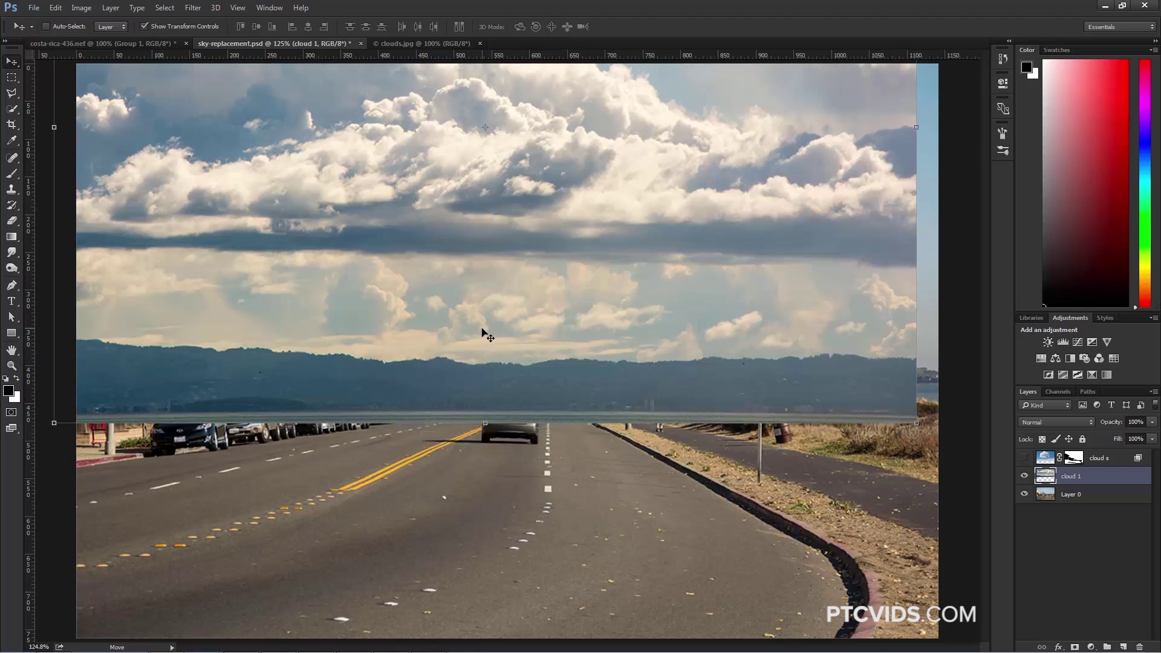
left_click_drag(484, 336, 501, 334)
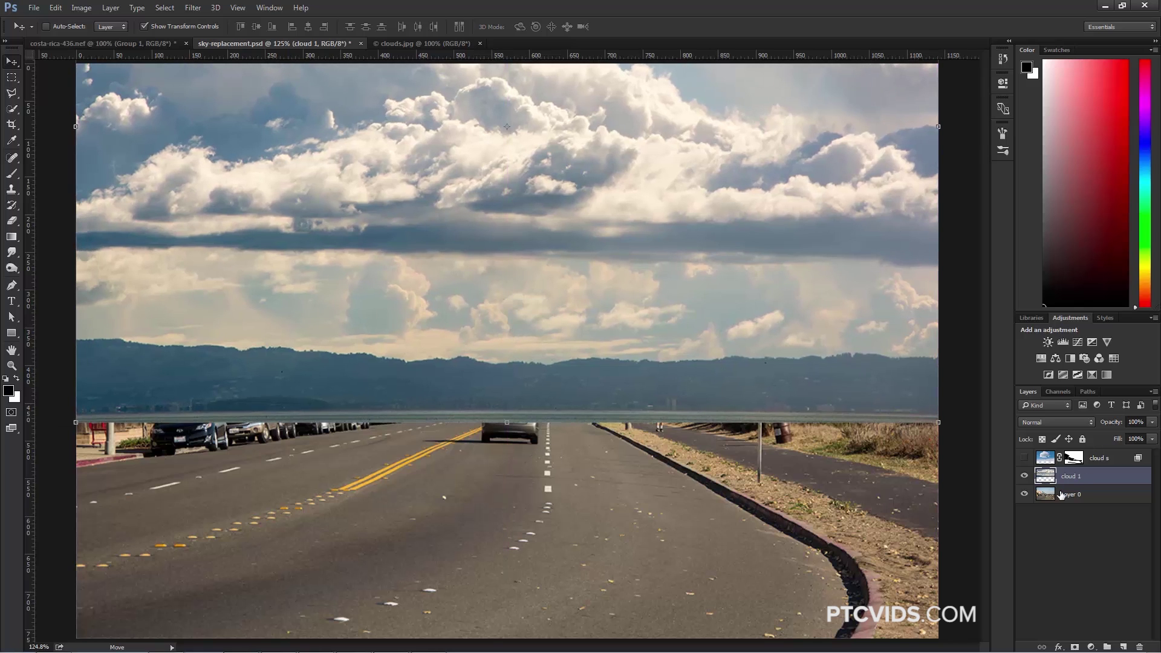
left_click(1025, 476)
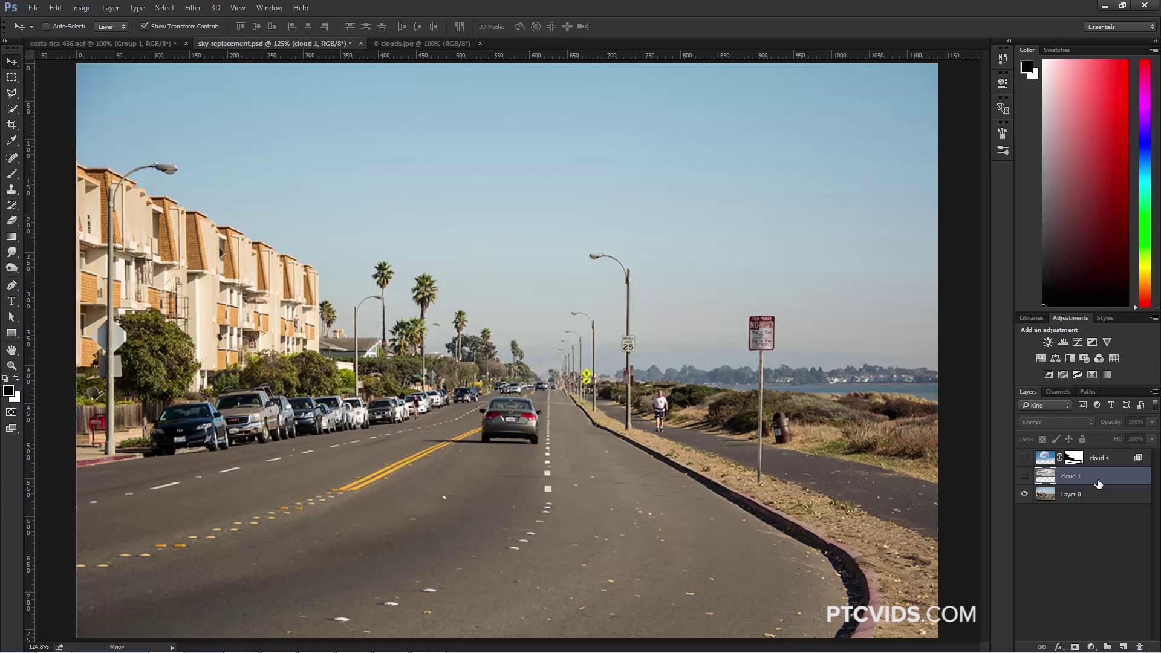
left_click(1025, 476)
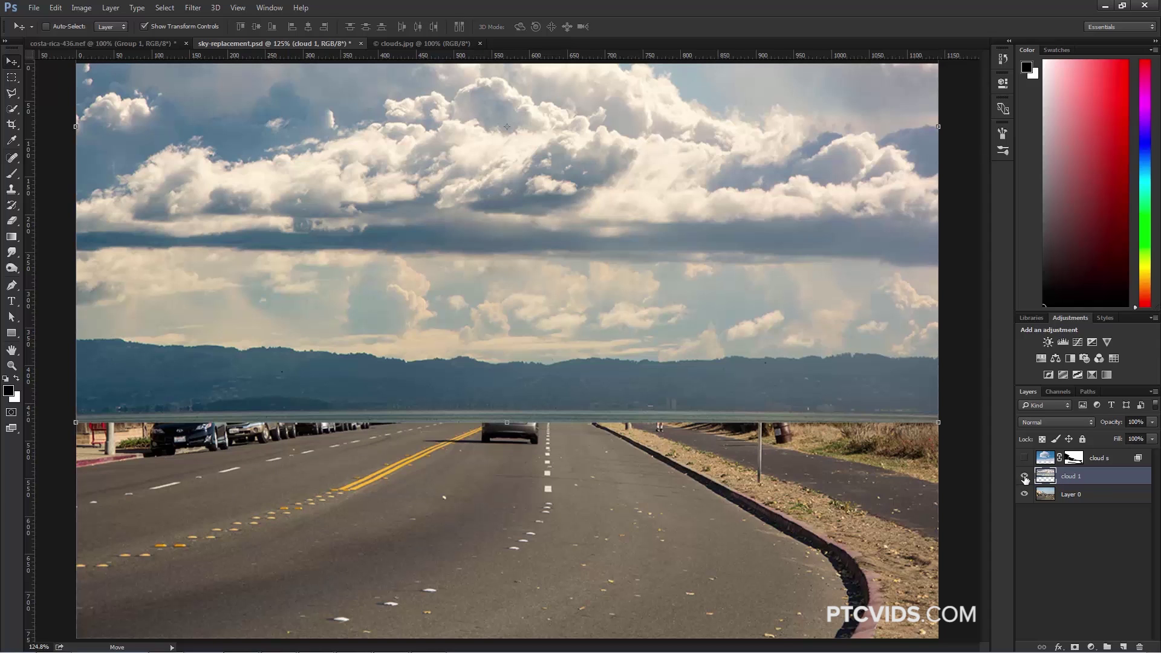
- Open cloud 1's Blending Options and set Blend If to the Blue channel
key("h")
double_click(1133, 482)
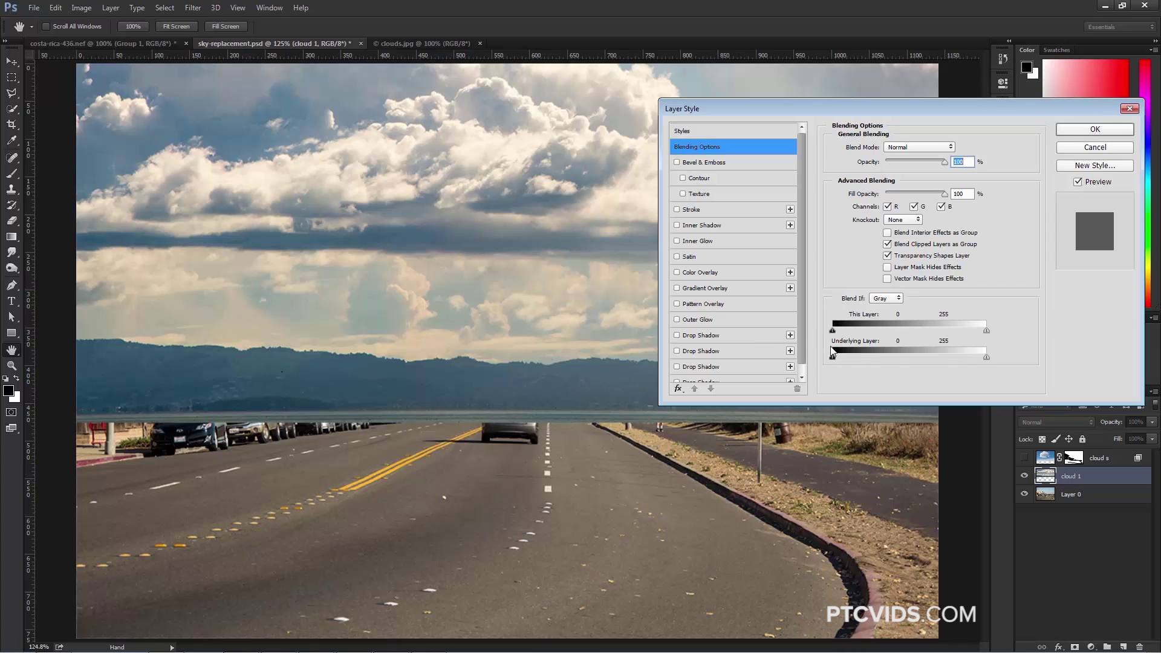
left_click_drag(834, 331, 821, 360)
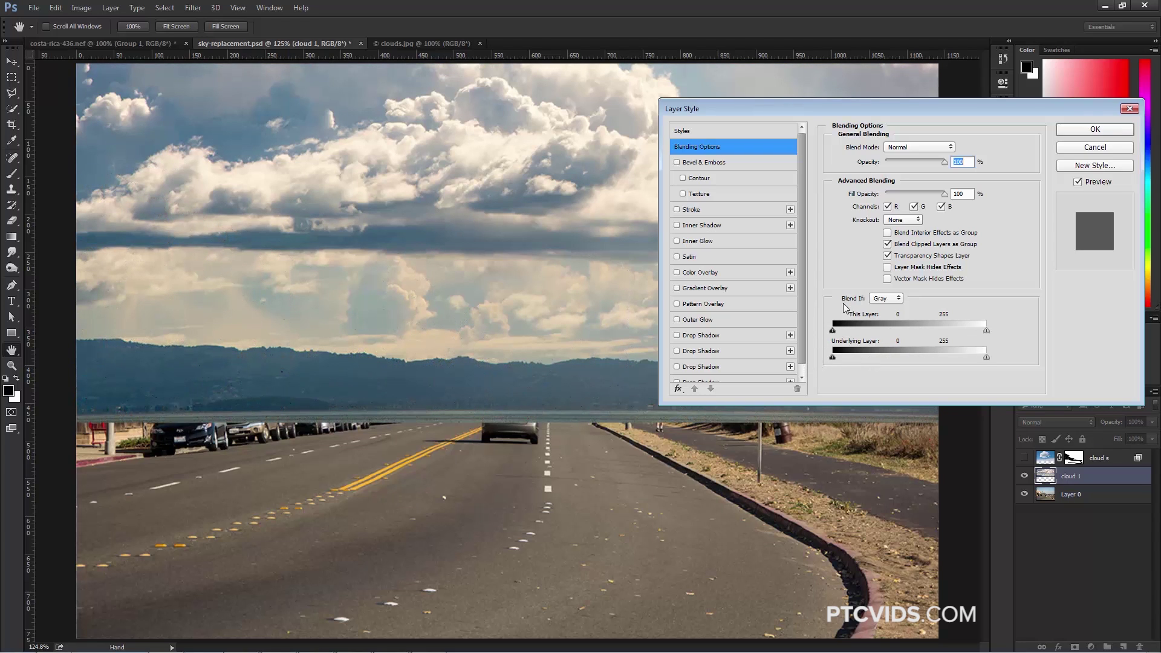
left_click(883, 300)
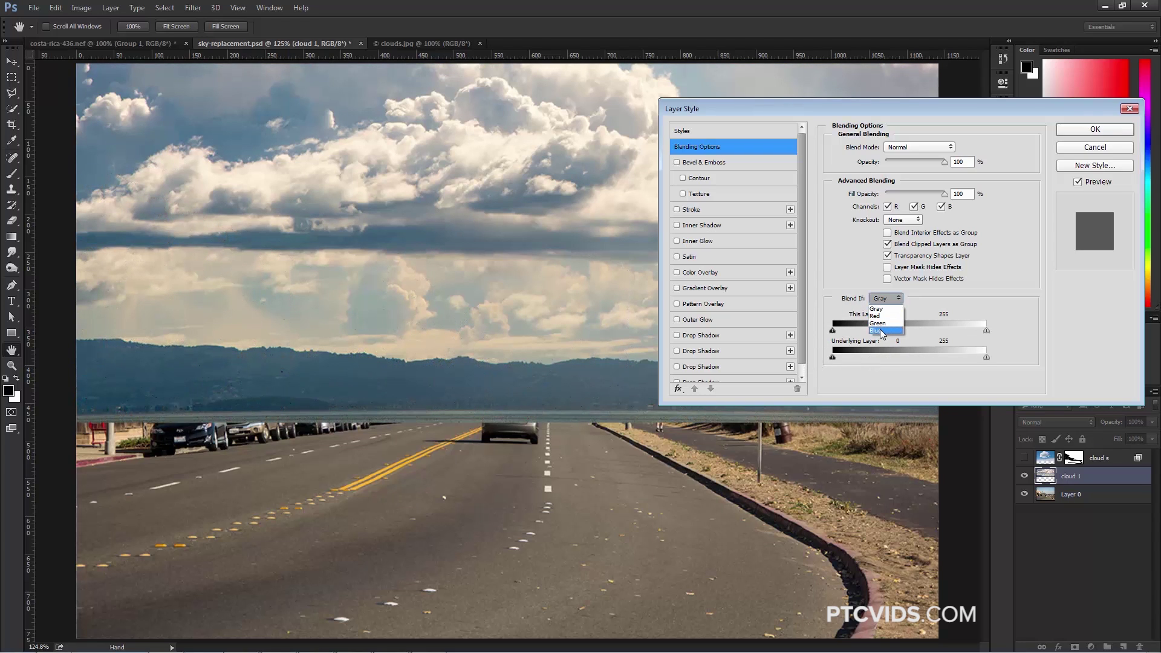
left_click(880, 331)
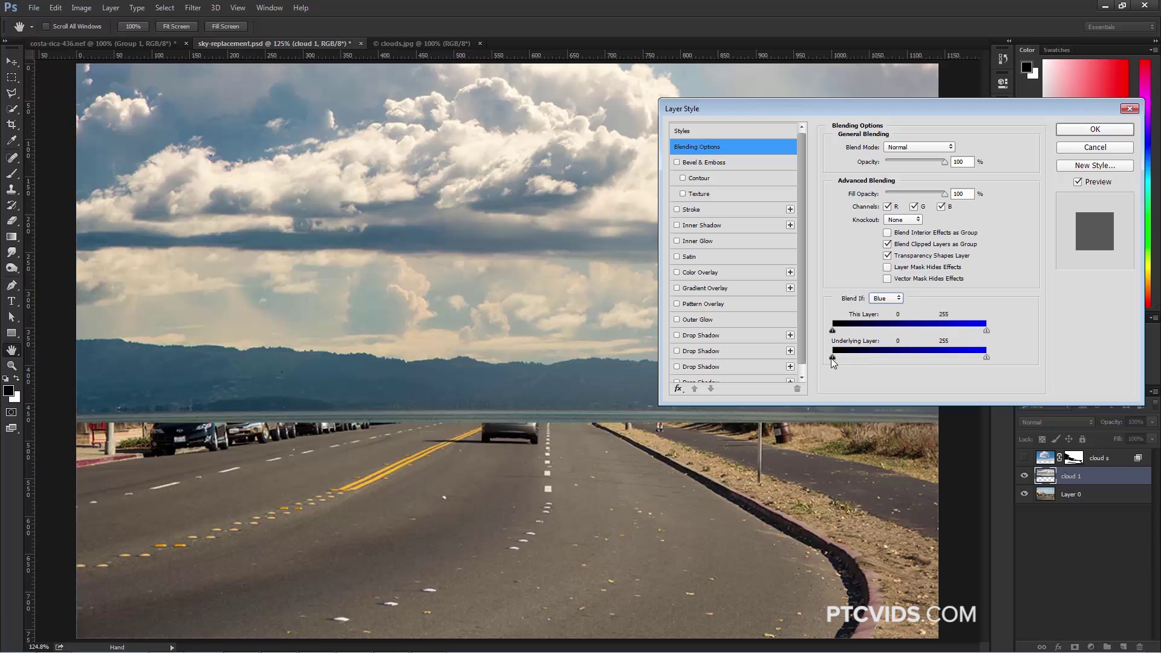
- Split the Underlying Layer black slider to 175/201 and apply the blending
left_click_drag(832, 358, 929, 364)
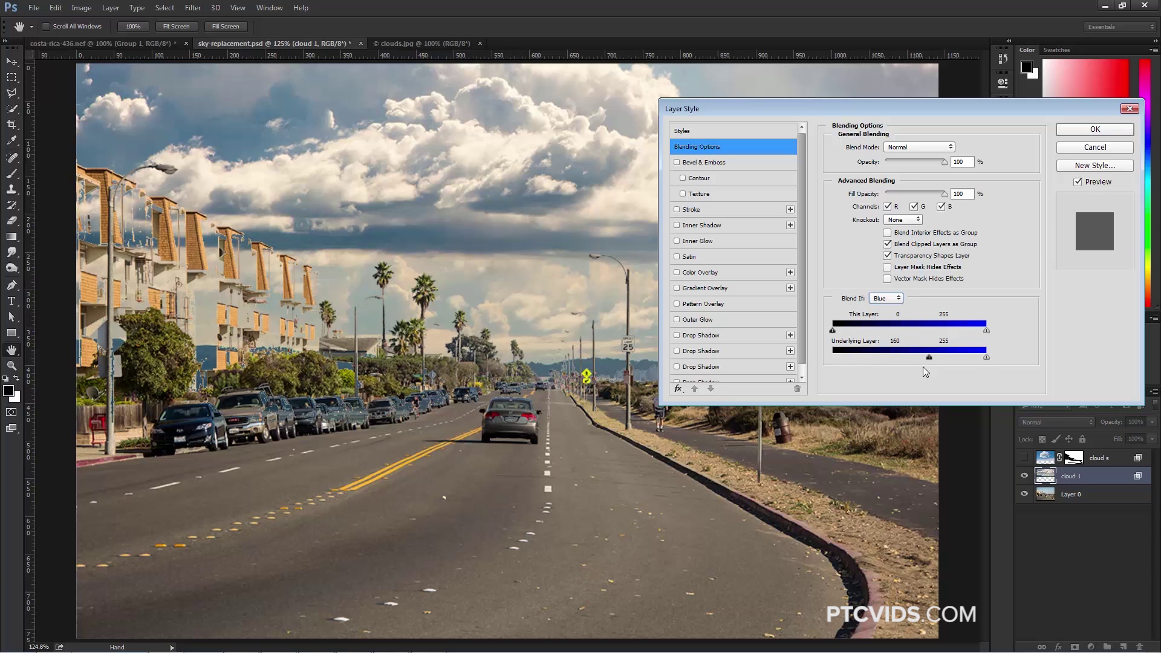
left_click_drag(930, 359, 931, 358)
key("alt")
left_click(931, 357, "alt")
mouse_move(934, 357)
left_mouse_down()
mouse_move(963, 362)
mouse_move(937, 358)
left_mouse_up()
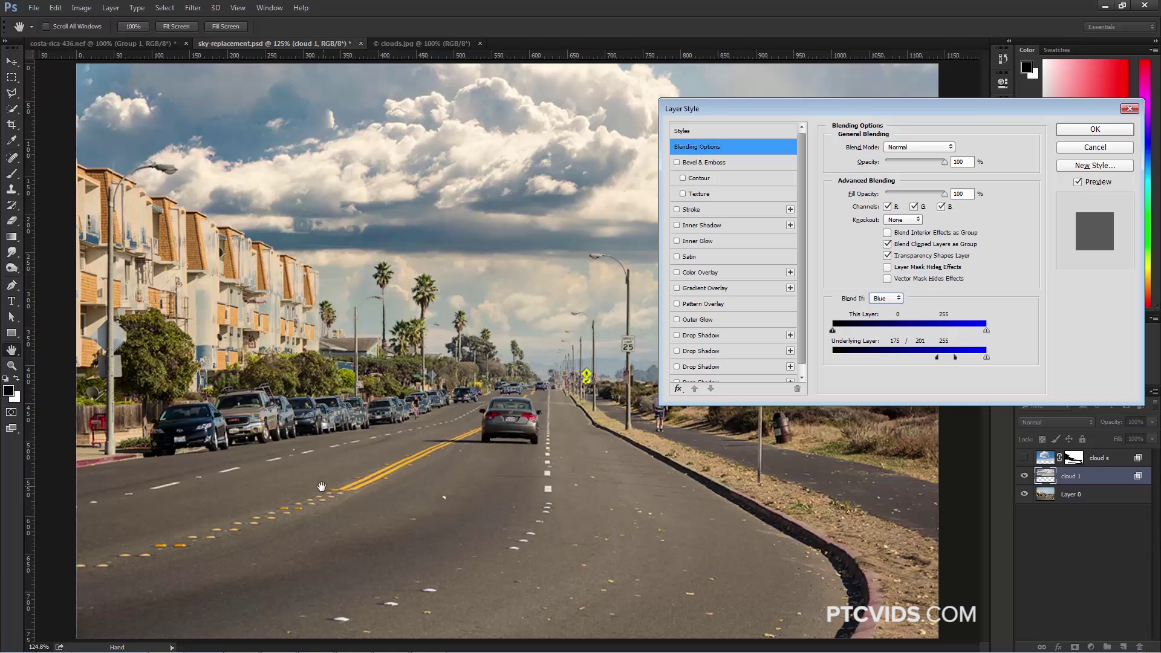
left_click(1084, 130)
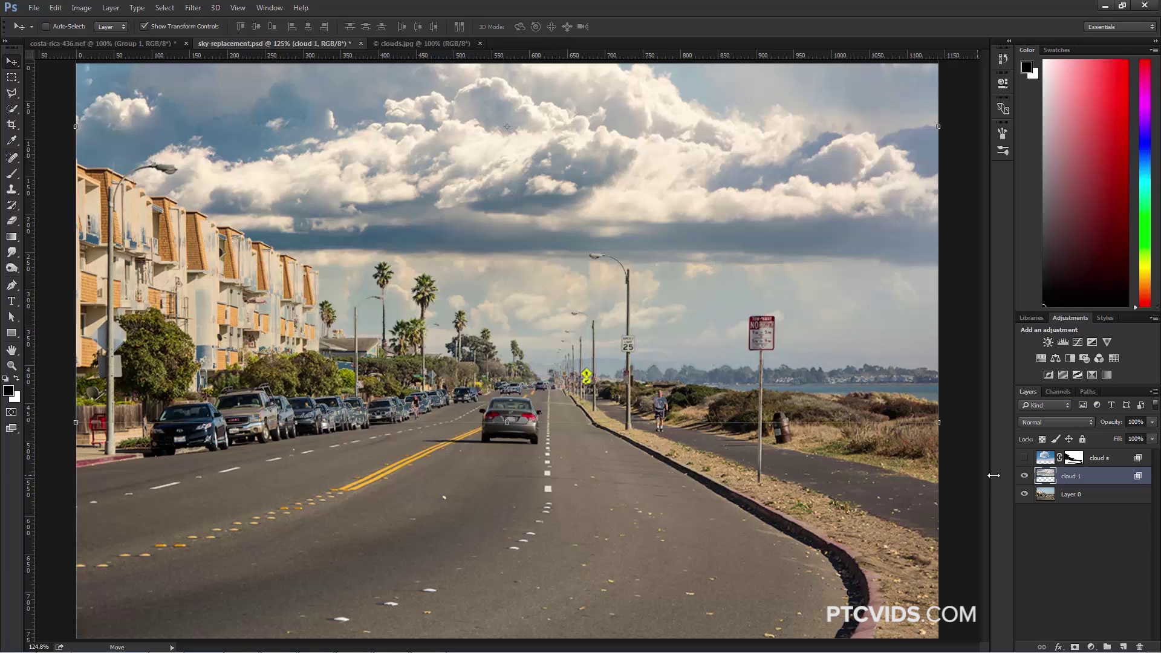
- Add a layer mask to cloud 1 and switch to the Brush tool
left_click(1023, 476)
left_click(1024, 477)
left_click(1075, 647)
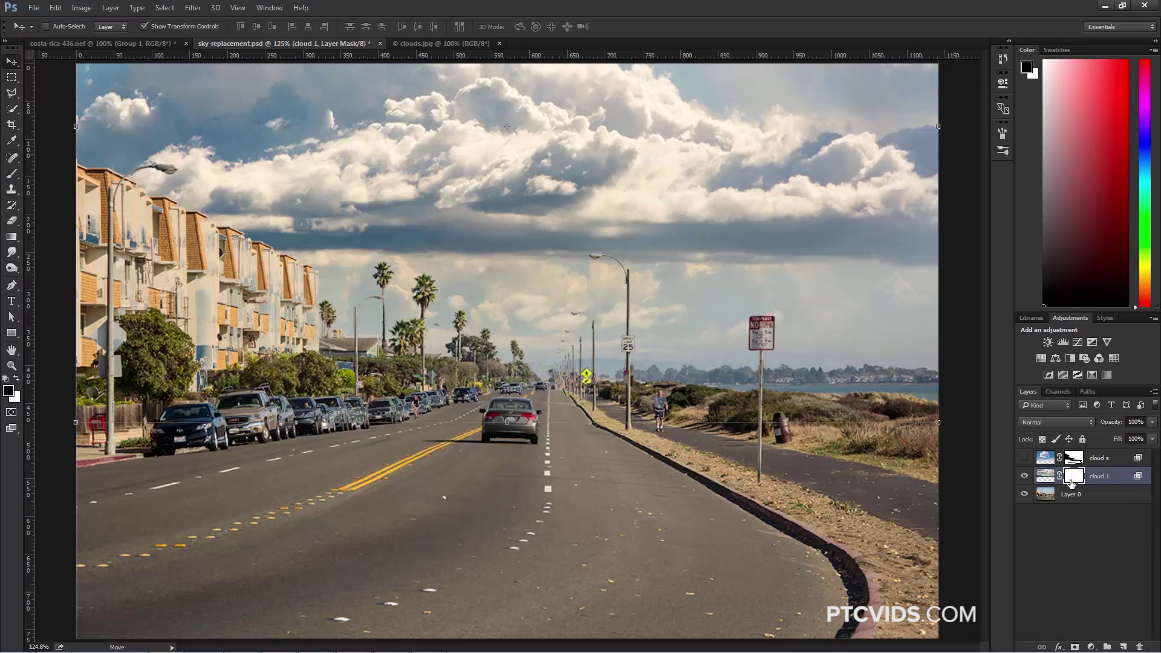
left_click(12, 176)
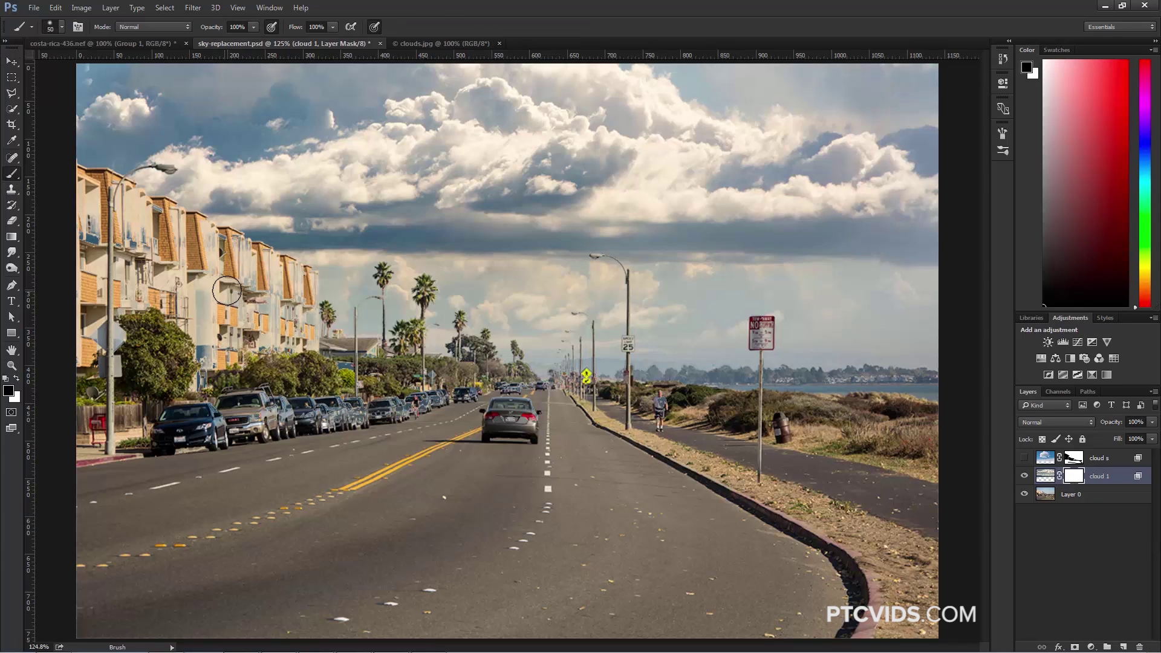
- Clear test strokes, then paint black on the mask over the left building's upper facade
left_click_drag(194, 200, 737, 224)
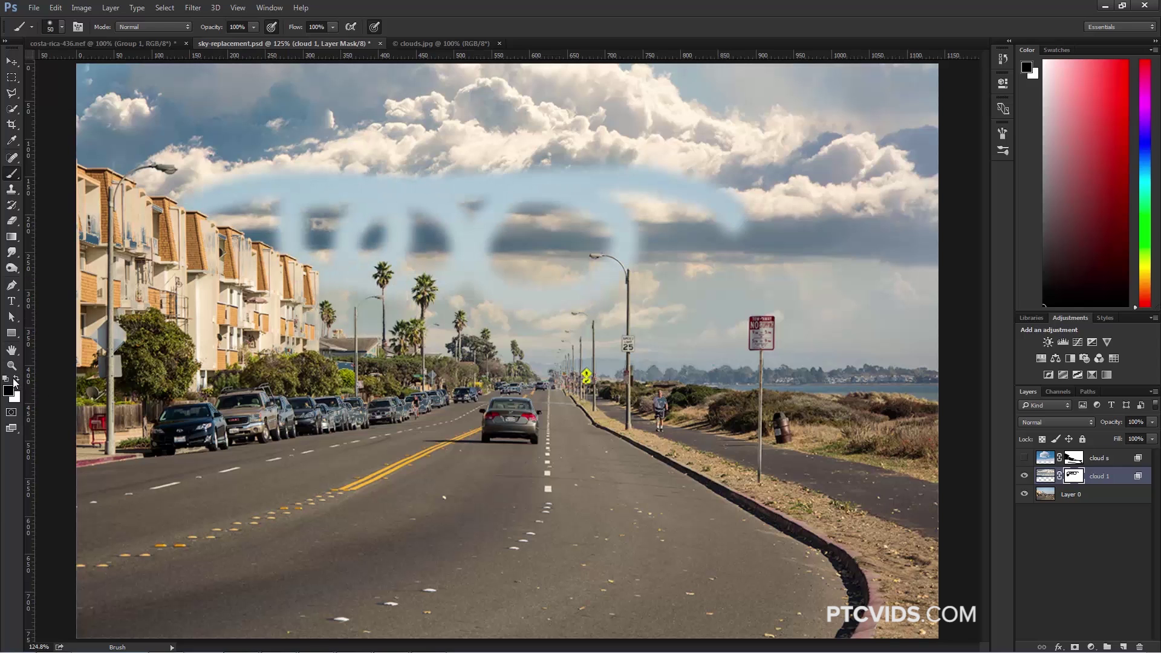
left_click(16, 378)
mouse_move(448, 232)
left_mouse_down()
mouse_move(236, 255)
mouse_move(472, 205)
mouse_move(738, 224)
left_mouse_up()
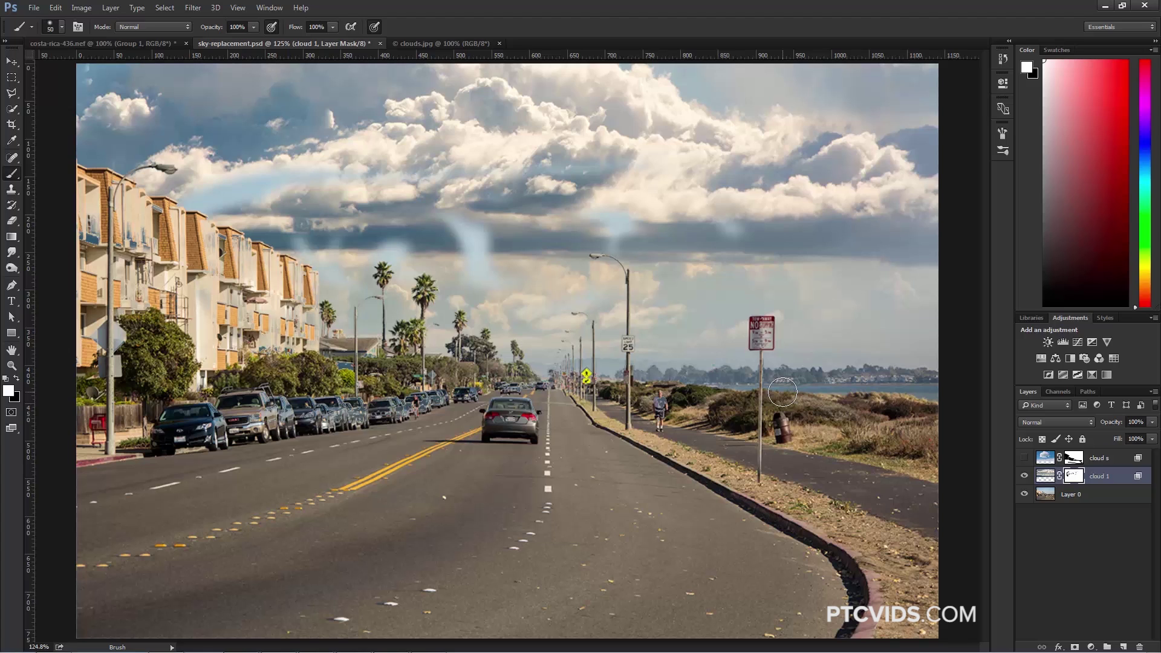
key("ctrl+z")
key("alt+BackSpace")
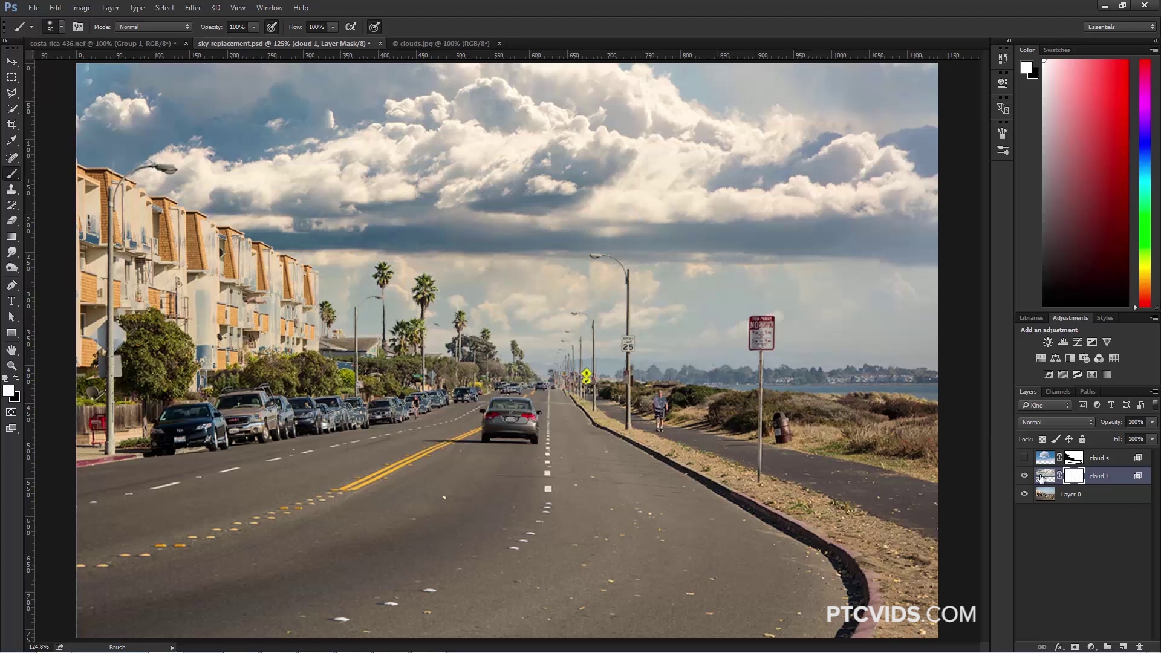
left_click(17, 378)
mouse_move(94, 230)
left_mouse_down()
mouse_move(90, 254)
mouse_move(89, 236)
mouse_move(124, 242)
mouse_move(182, 264)
mouse_move(210, 297)
mouse_move(159, 318)
mouse_move(172, 342)
mouse_move(220, 354)
mouse_move(190, 405)
mouse_move(145, 411)
mouse_move(300, 451)
mouse_move(251, 446)
left_mouse_up()
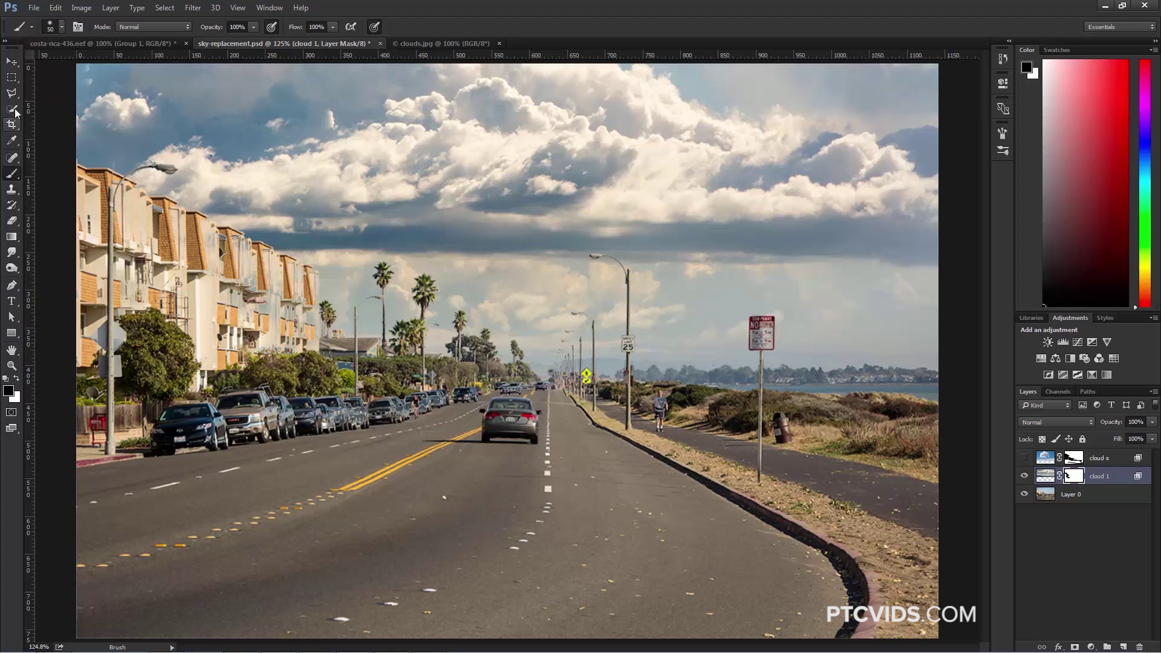
- Trace a Polygonal Lasso outline from the left edge along the rooftops and treeline
left_click_drag(12, 93, 37, 103)
left_click(38, 102)
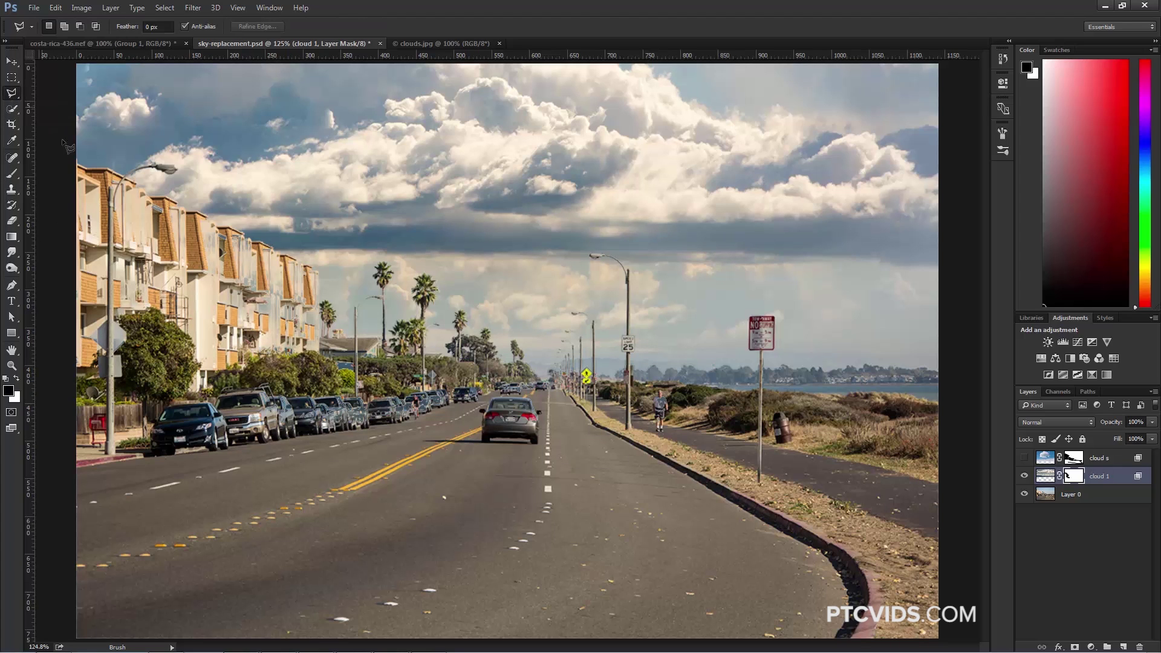
left_click(73, 167)
left_click(126, 194)
left_click(268, 257)
left_click(317, 338)
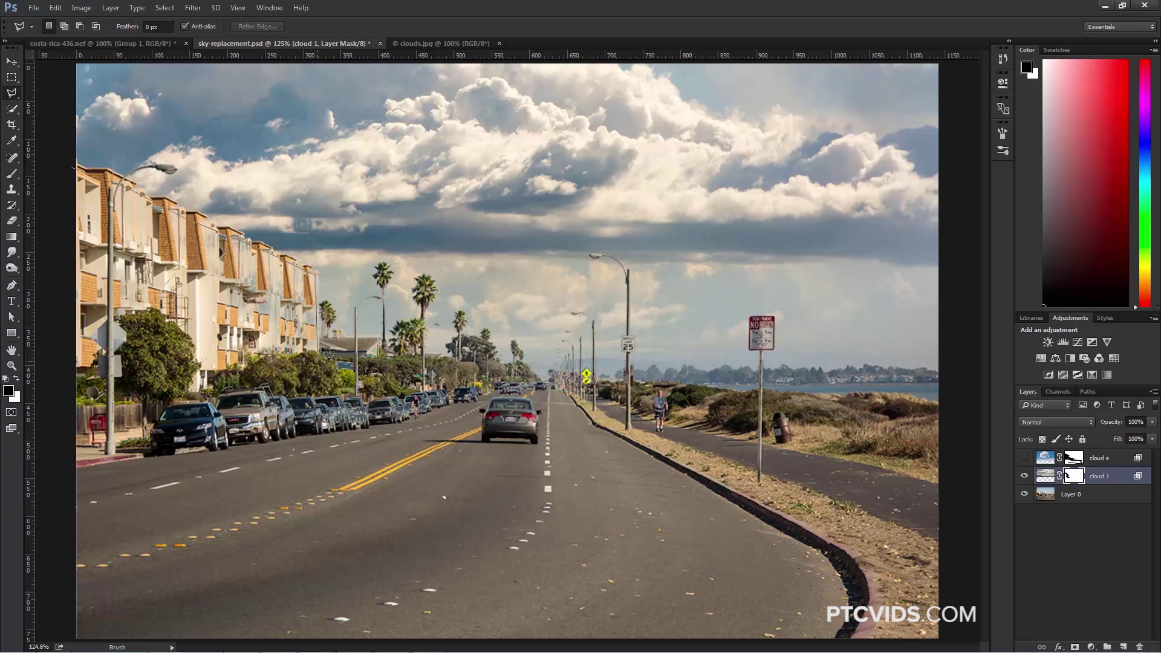
left_click(399, 363)
- Close the selection around everything below the horizon and fill it black on the mask
left_click(967, 370)
left_click(942, 638)
left_click(58, 639)
left_click(75, 172)
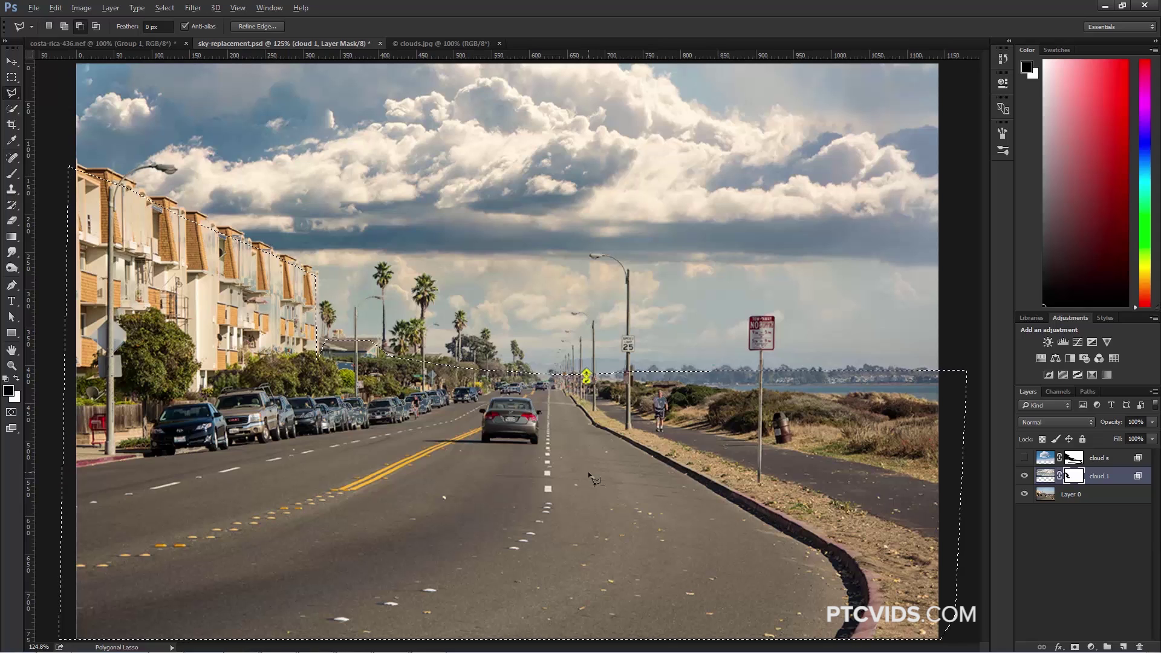
key("alt+BackSpace")
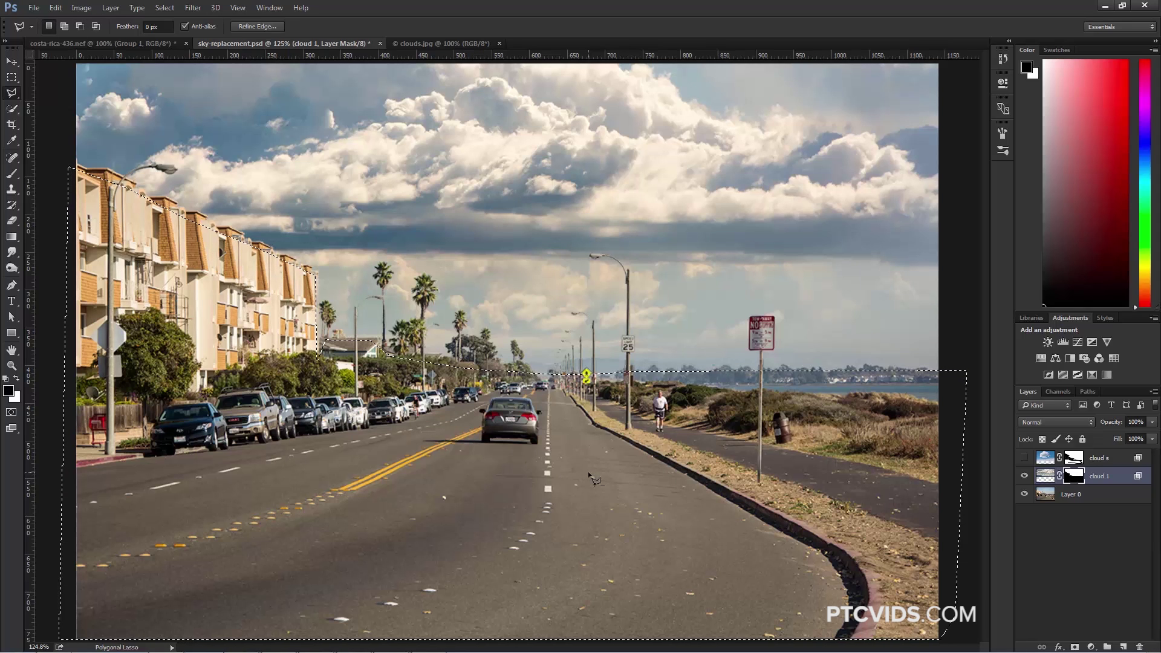
key("ctrl+d")
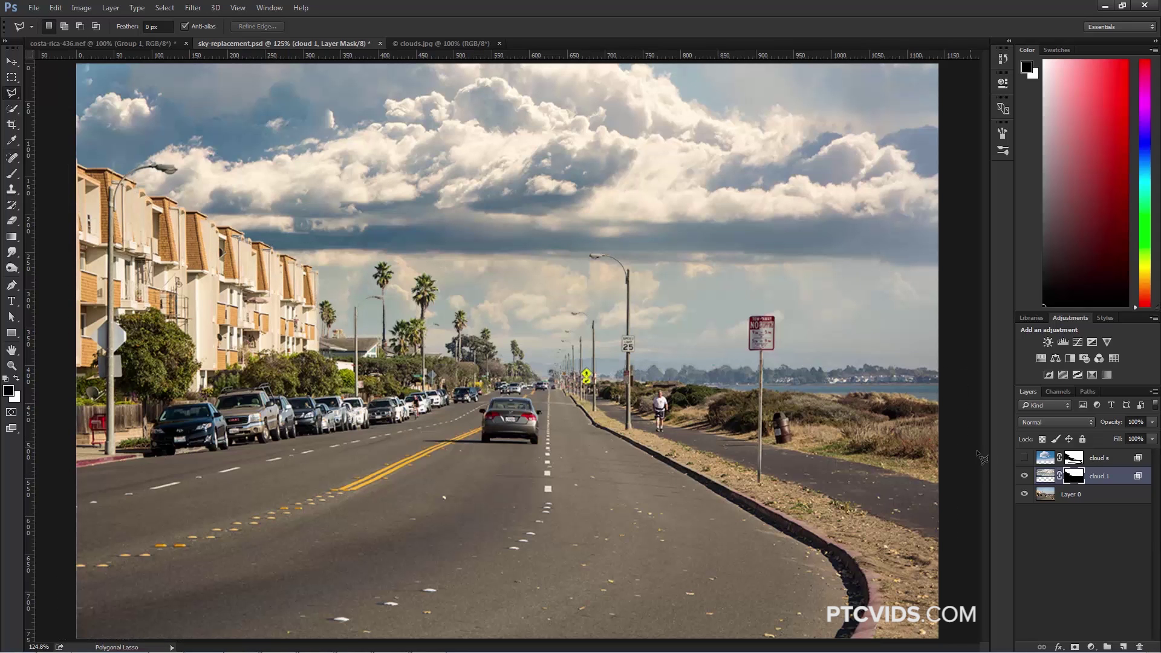
left_click(1074, 477, "alt")
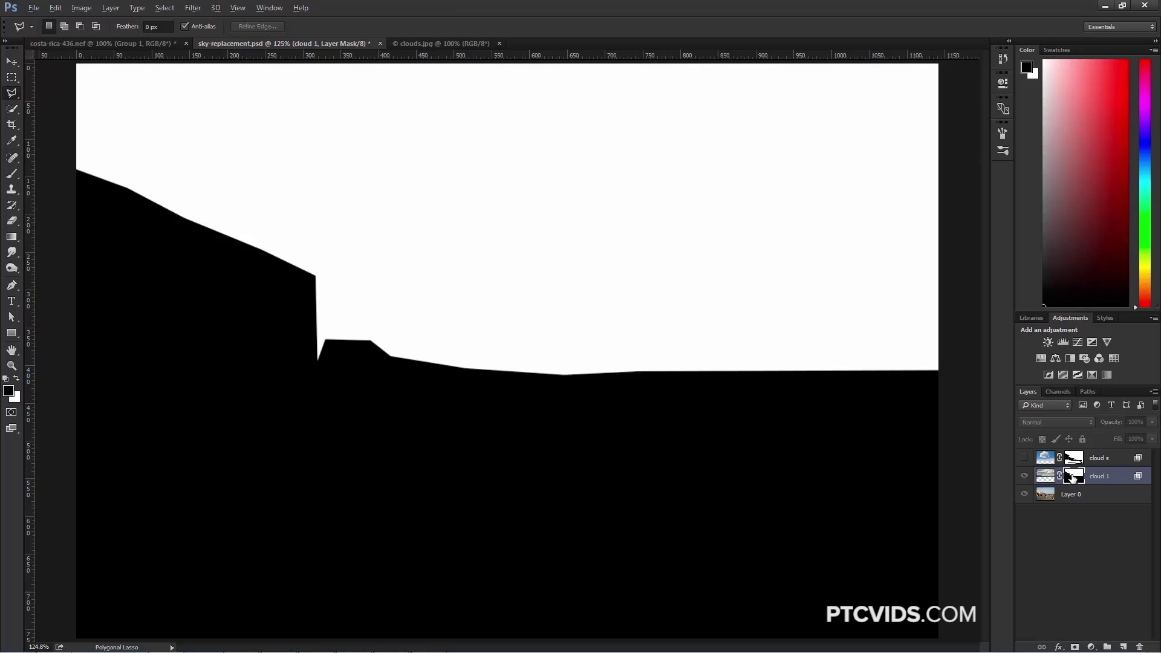
left_click(1074, 480, "alt")
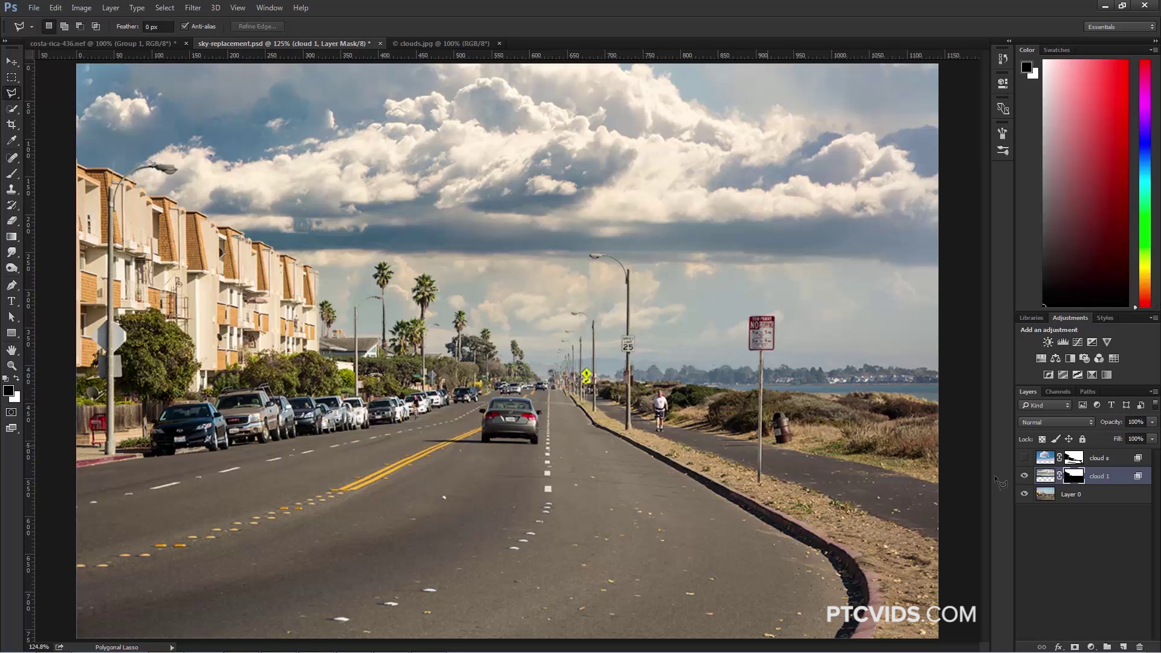
left_click(1024, 477)
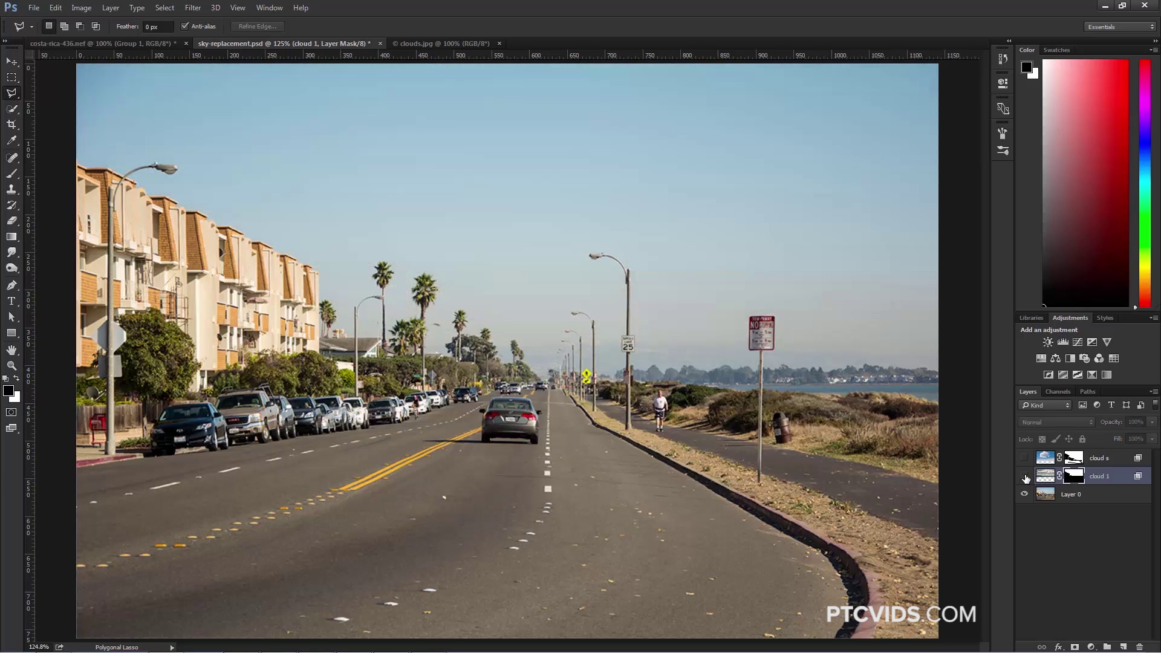
left_click(1025, 477)
left_click(1025, 477)
left_click(1024, 477)
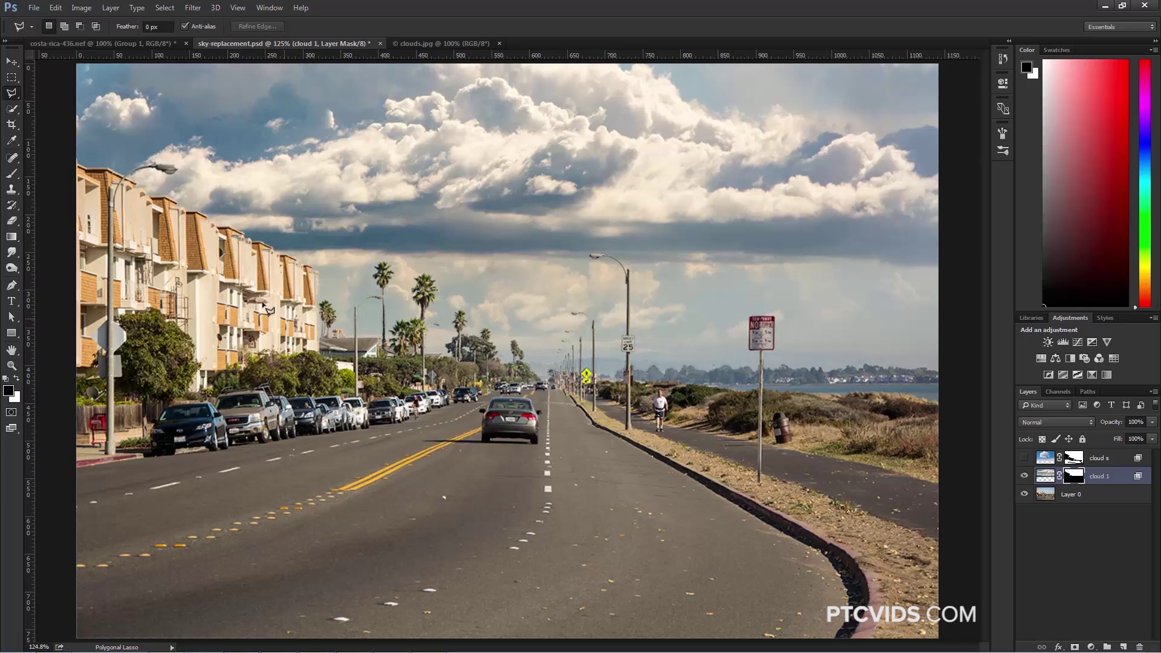
- Set up a soft 0%-hardness brush and enlarge it to 80 px
left_click(18, 176)
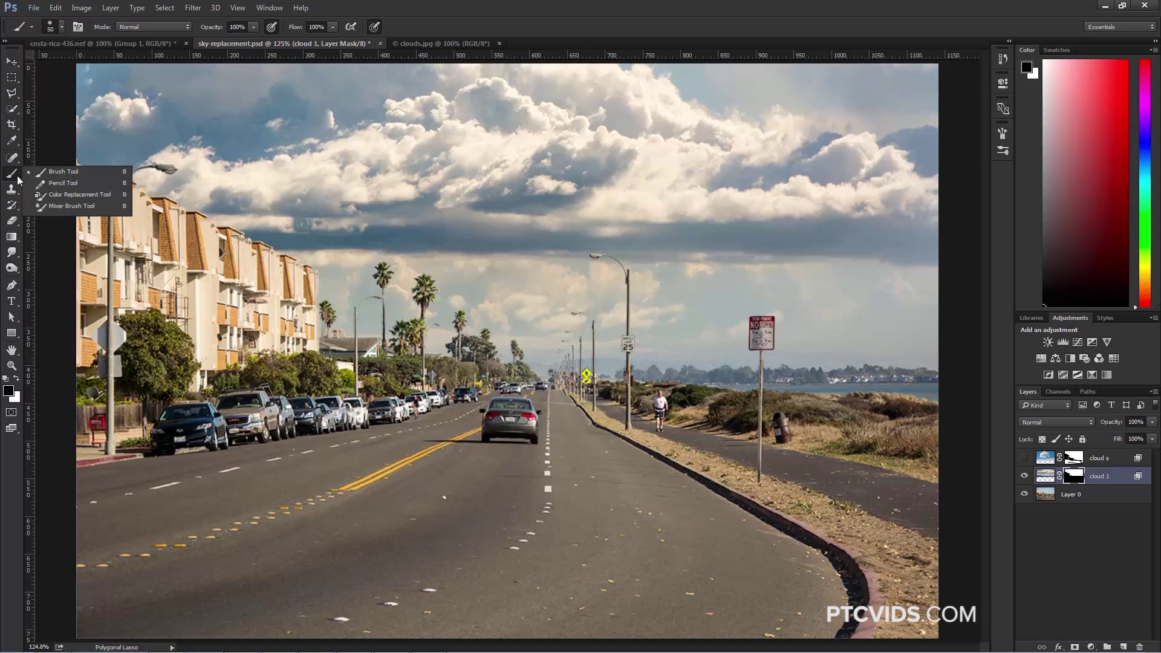
left_click(62, 27)
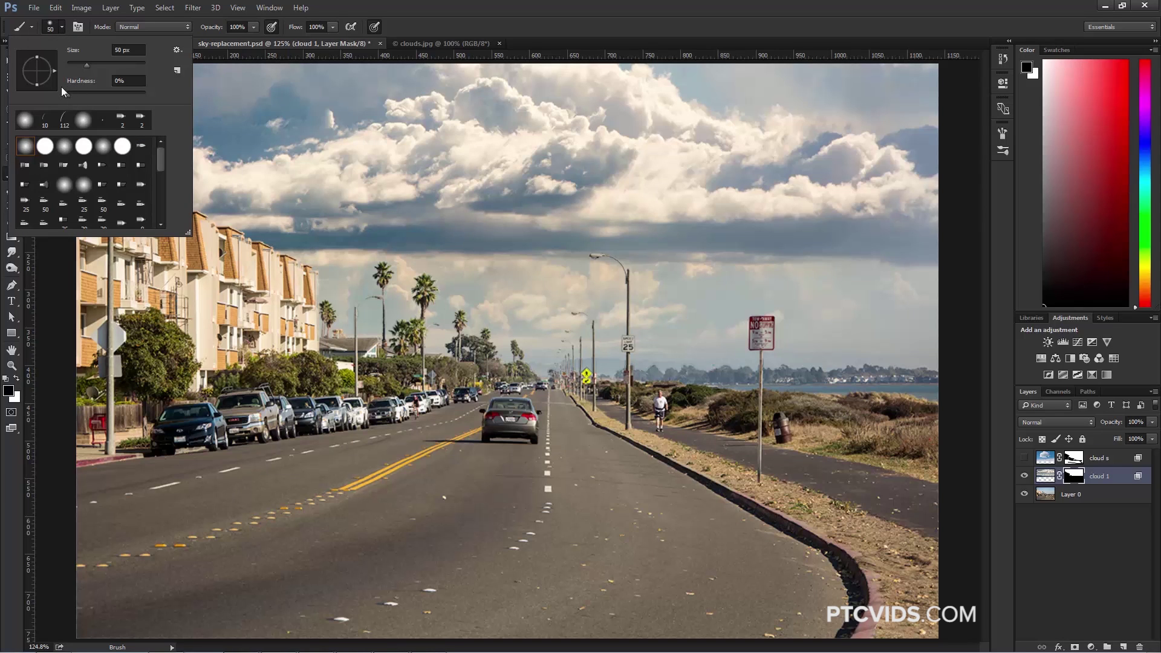
key("bracketright")
key("Return")
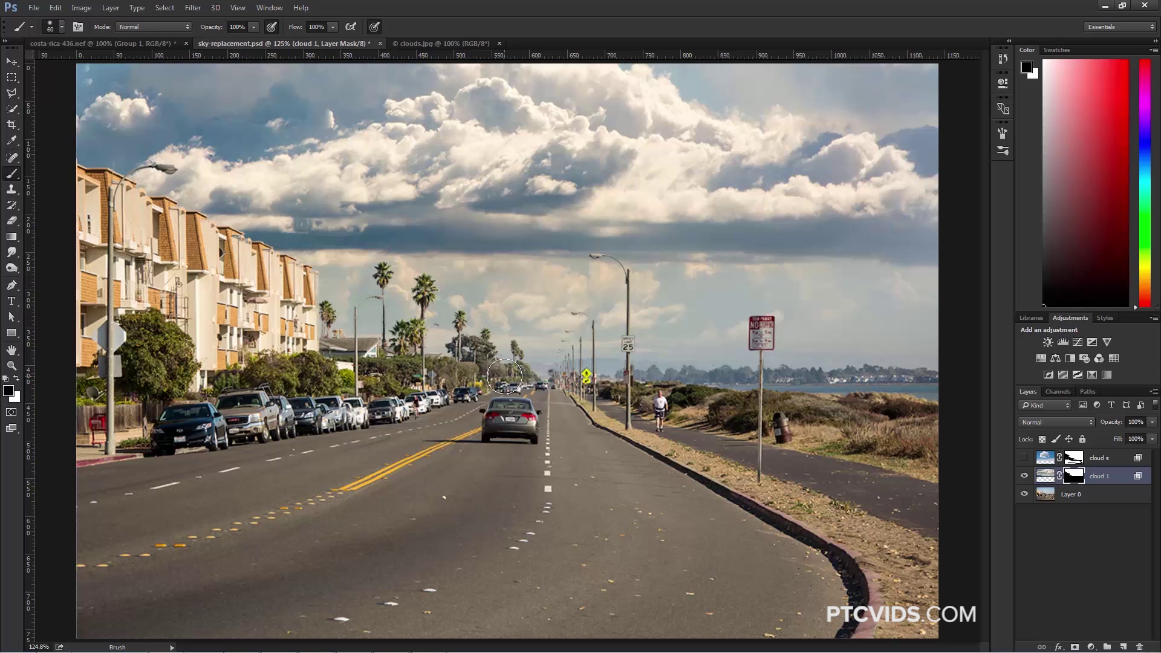
key("bracketright")
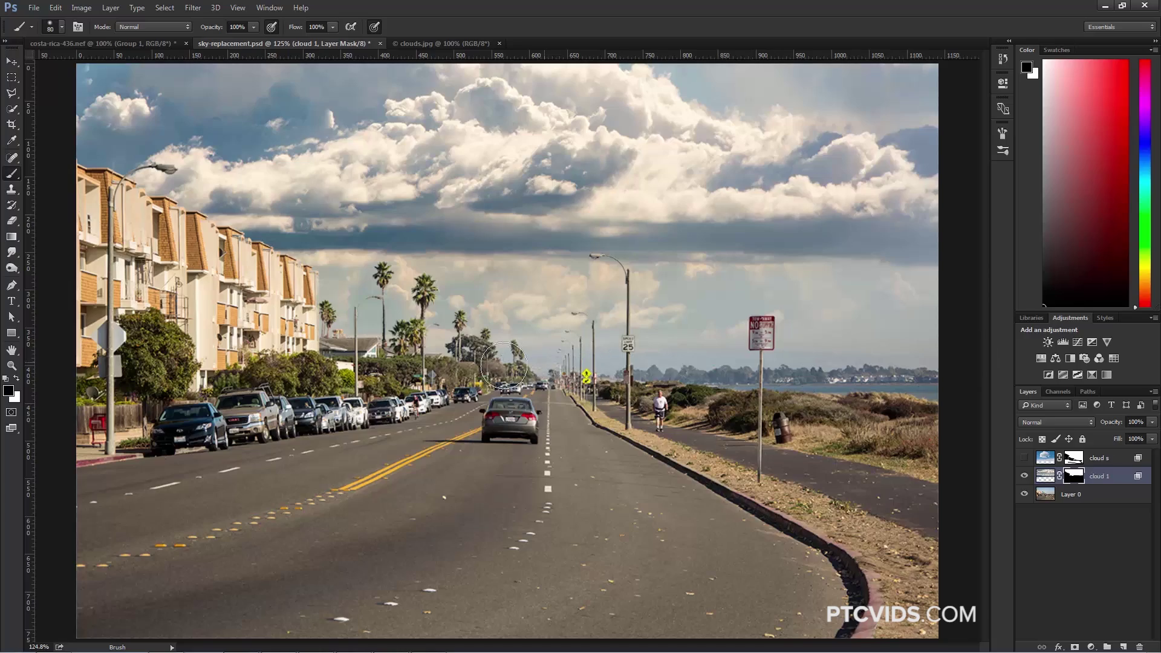
left_click(1022, 479)
- Toggle cloud 1 off and on to compare, leaving the dramatic sky visible
left_click(1023, 479)
left_click(1023, 479)
left_click(1023, 479)
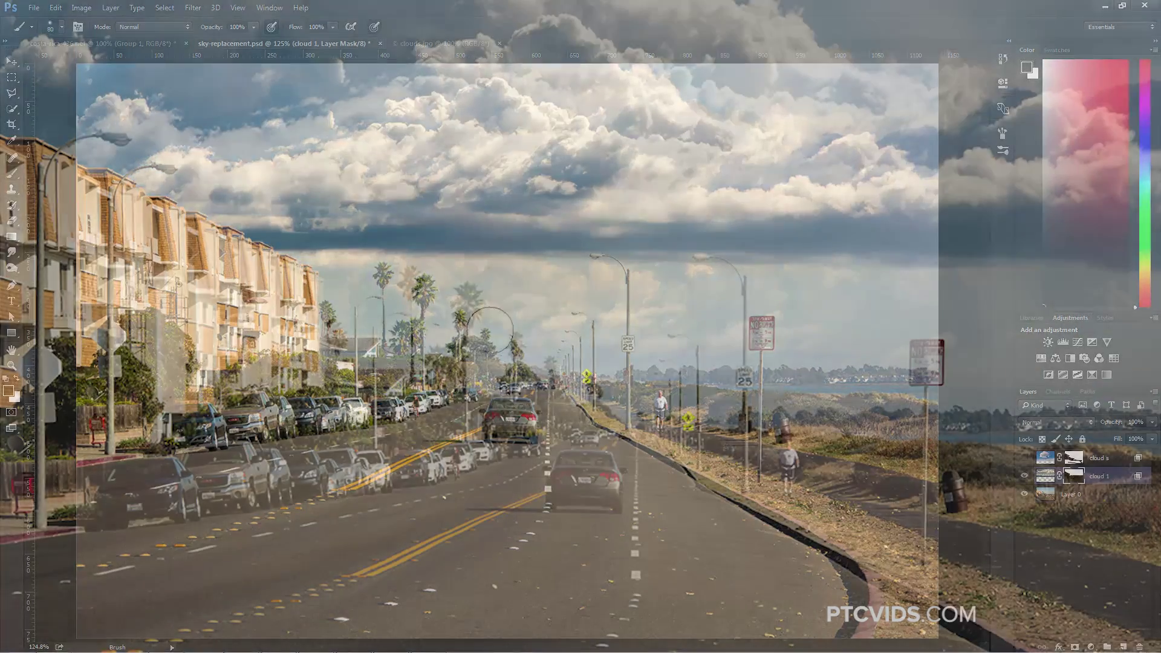